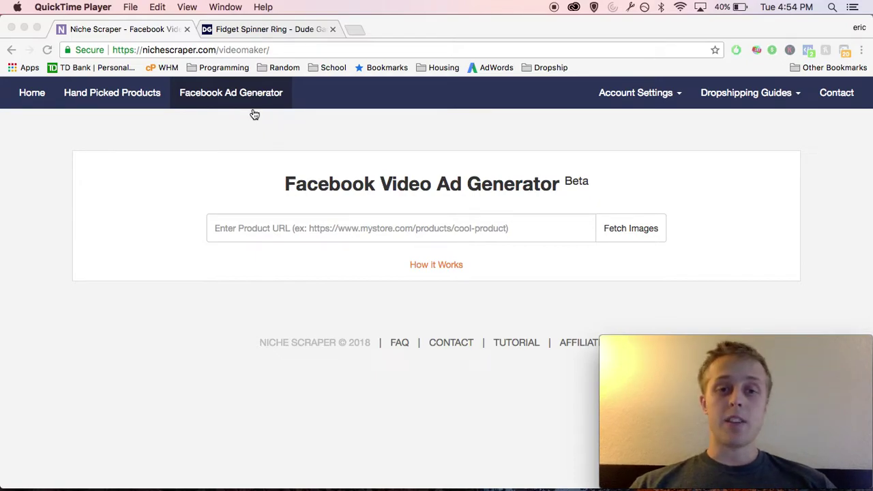
Bring Chrome to the front and place the cursor in the ad generator's empty Product URL field
click(281, 237)
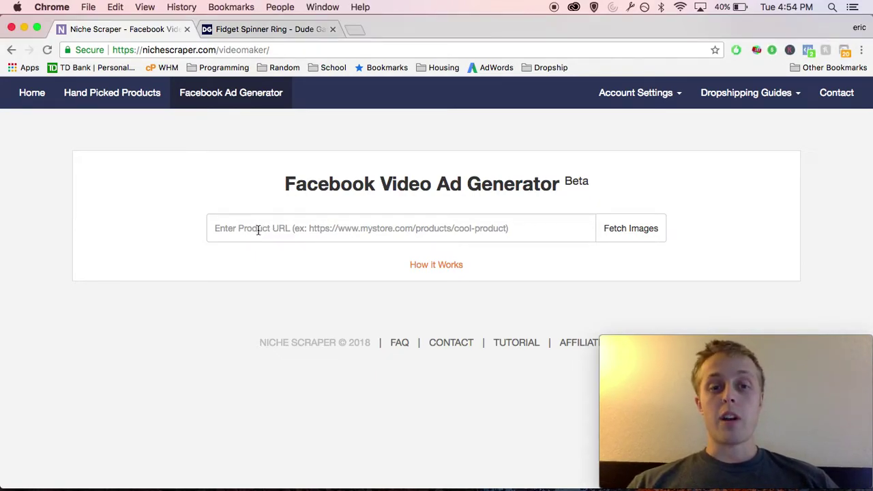
click(257, 229)
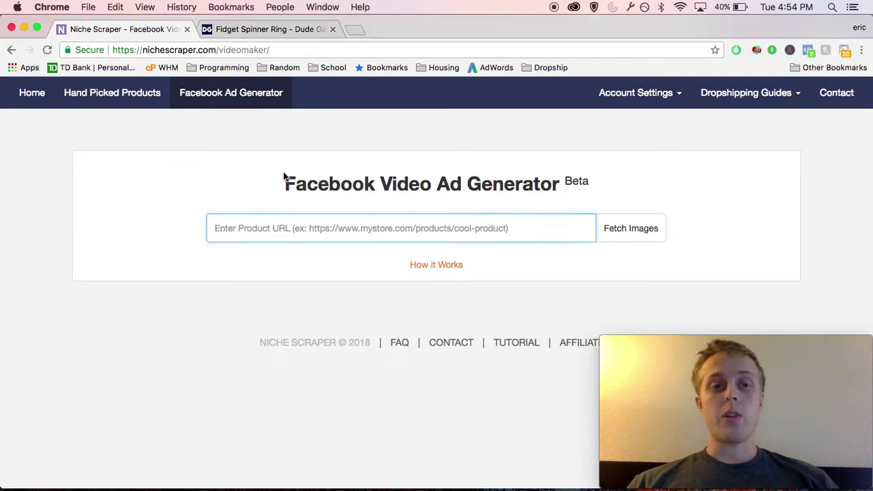
Copy the Dude Gadgets Fidget Spinner Ring page URL into Niche Scraper's Product URL field
click(301, 33)
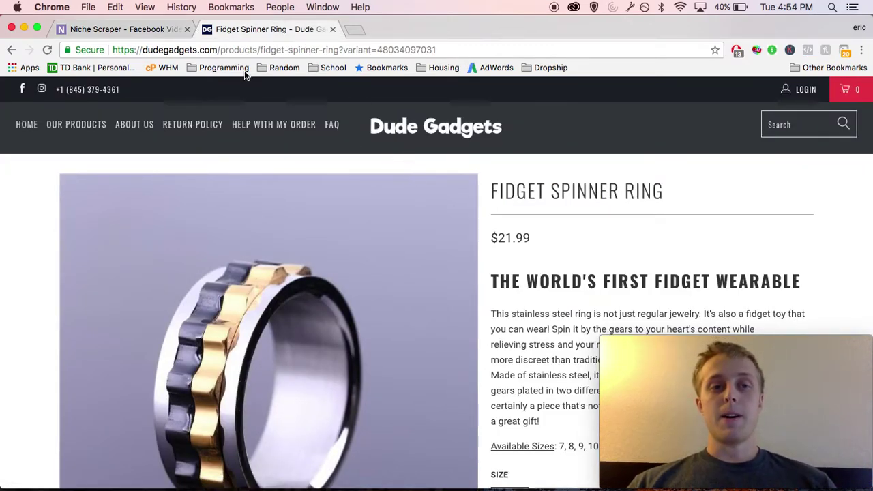
scroll(350, 256, down, 4)
scroll(350, 256, up, 3)
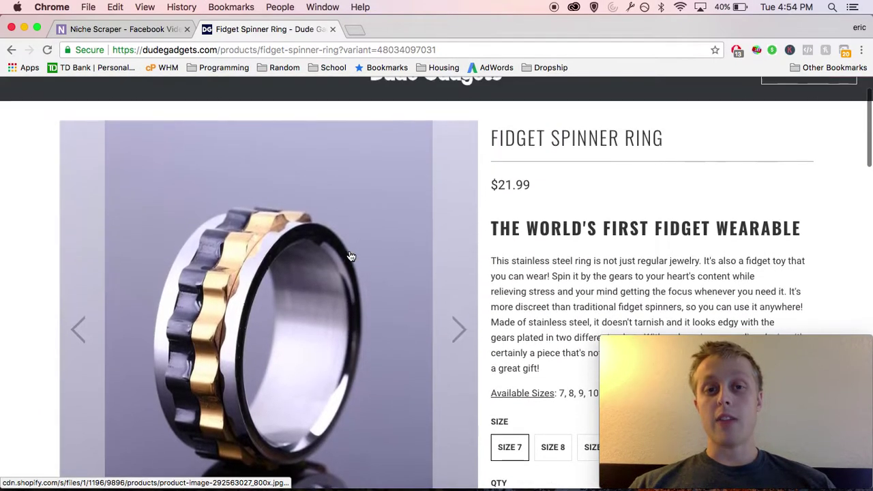
click(413, 54)
key(super+c)
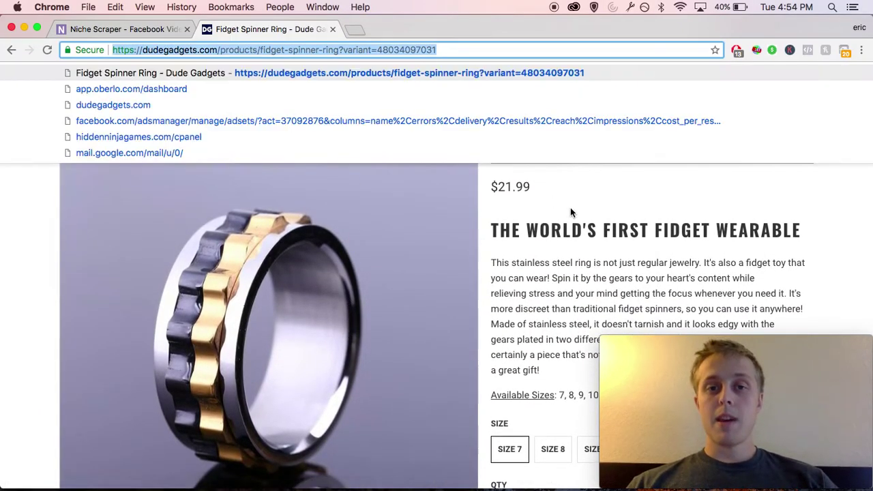
click(588, 227)
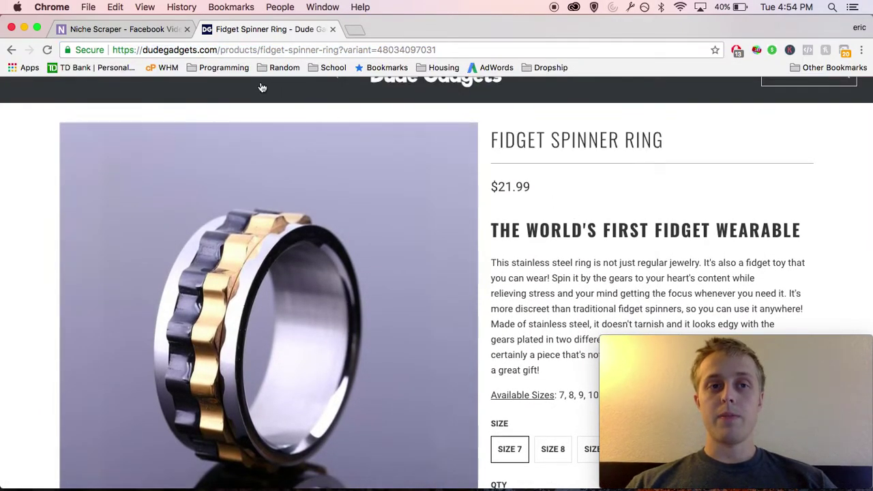
click(170, 32)
click(314, 232)
key(super+v)
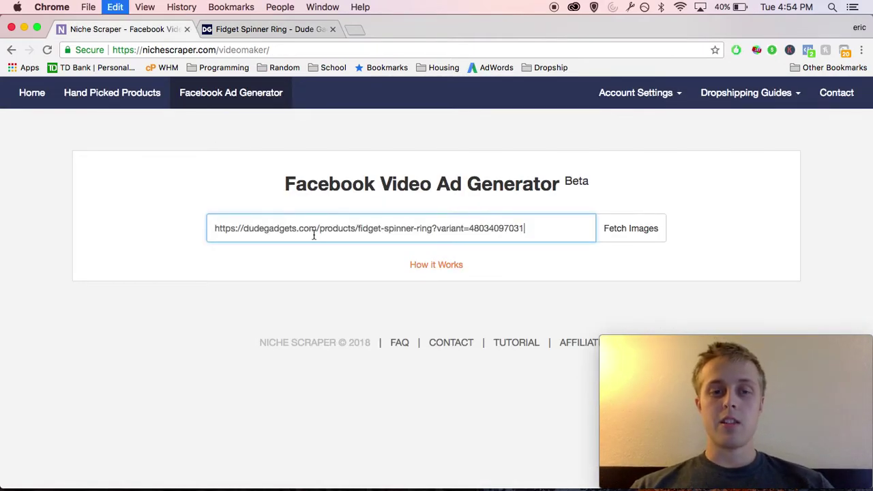
Fetch the ring's product images and compare them with the product page's photo gallery
click(631, 230)
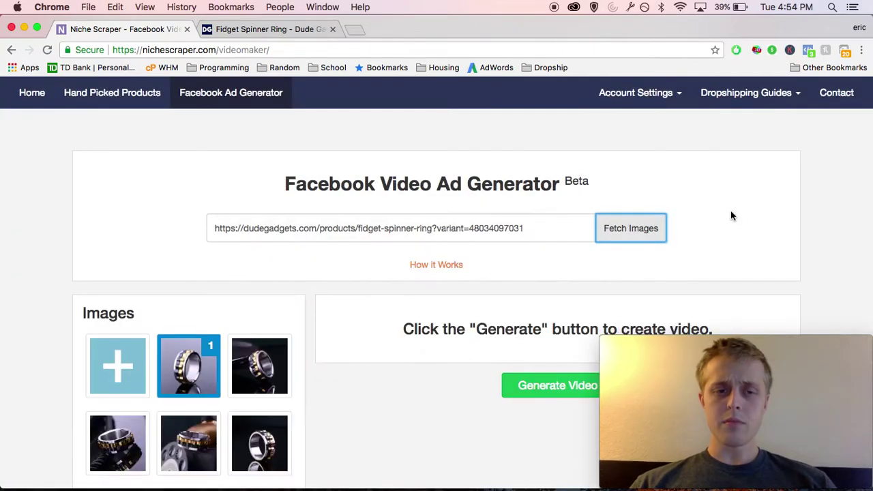
scroll(731, 216, down, 1)
scroll(731, 216, down, 3)
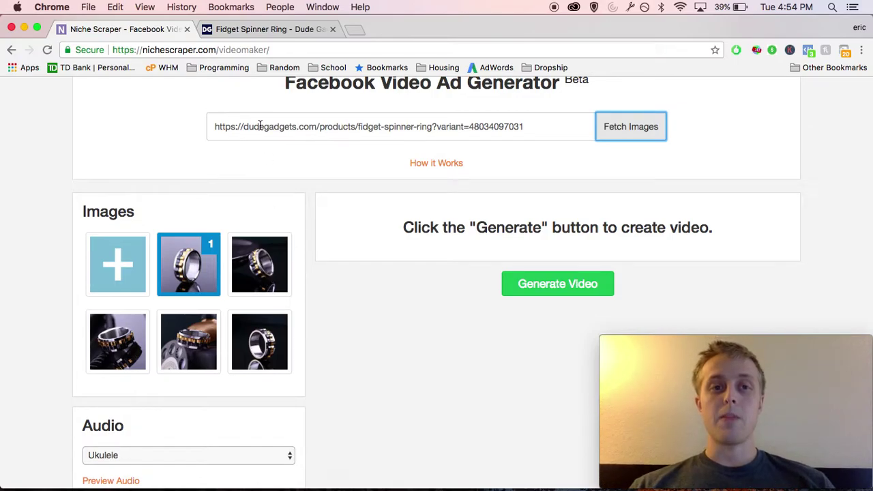
click(256, 29)
scroll(324, 295, down, 5)
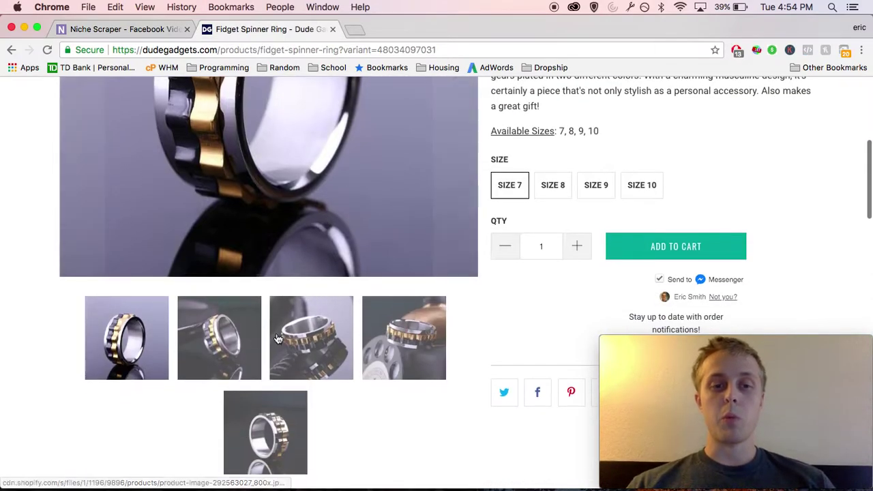
click(116, 29)
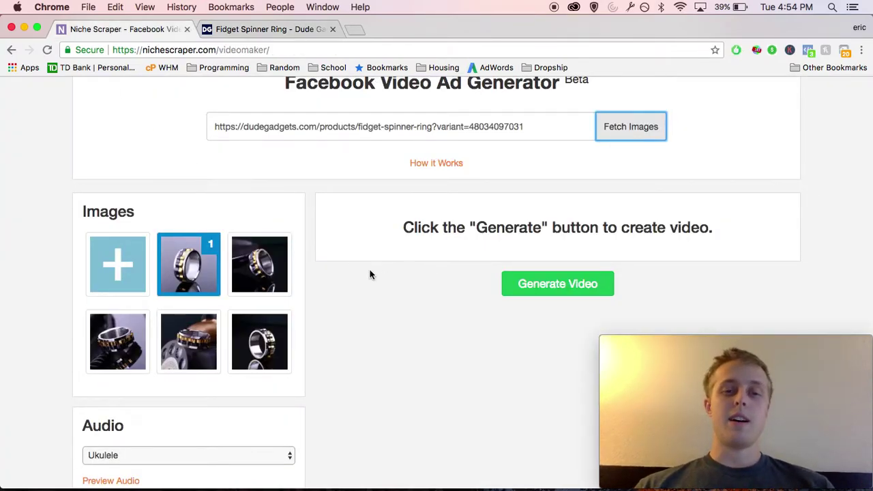
Select three more ring photos so images 1–4 are chosen for the ad
click(268, 273)
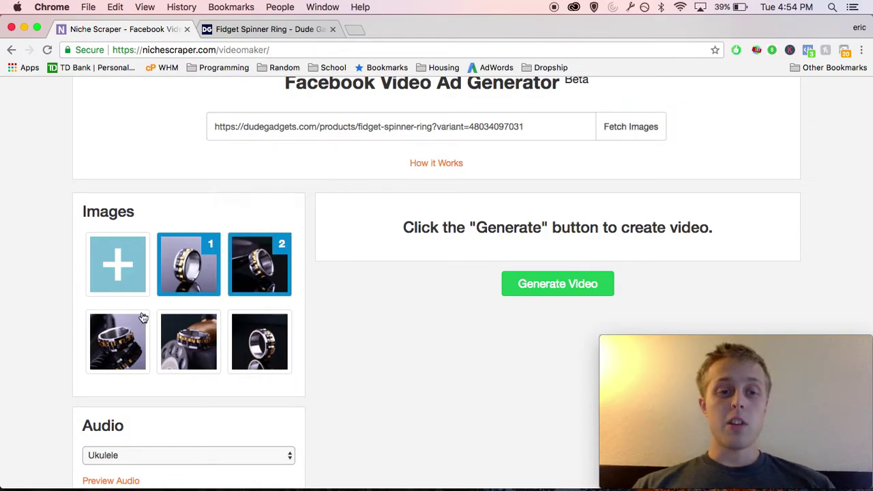
click(136, 329)
click(197, 346)
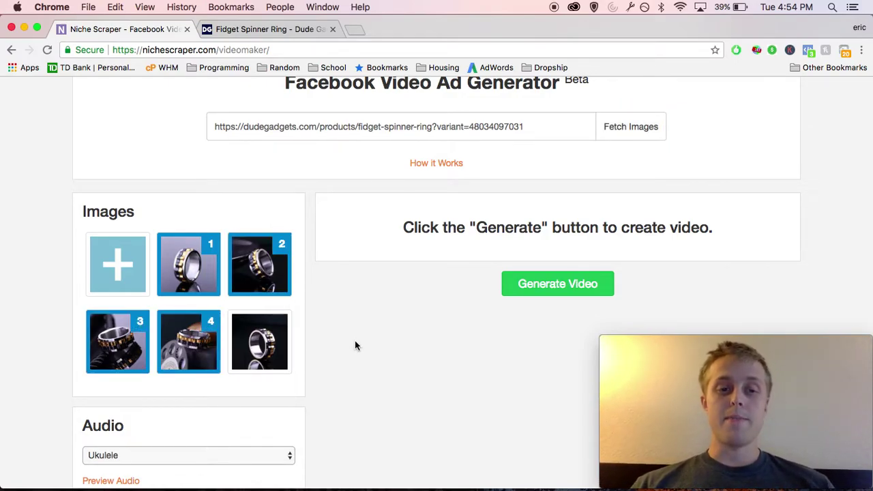
scroll(368, 345, down, 2)
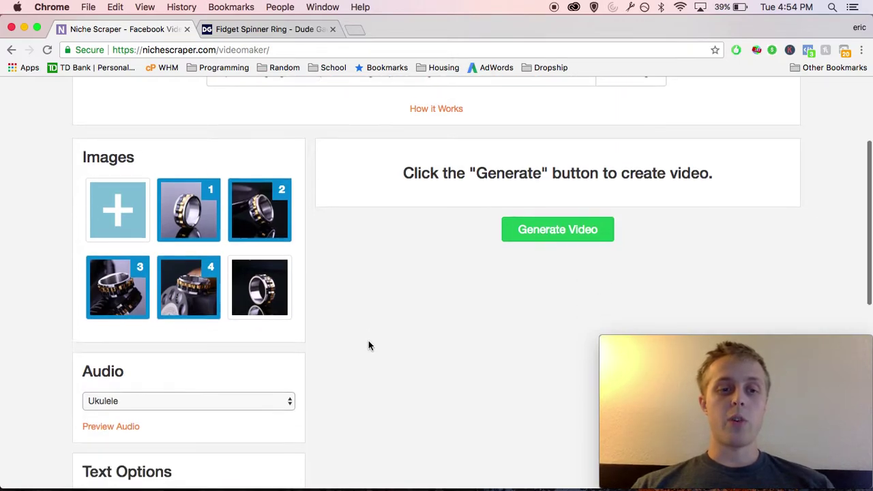
scroll(368, 345, down, 3)
Choose Happyrock as the ad's audio, preview the track, then stop it
click(185, 305)
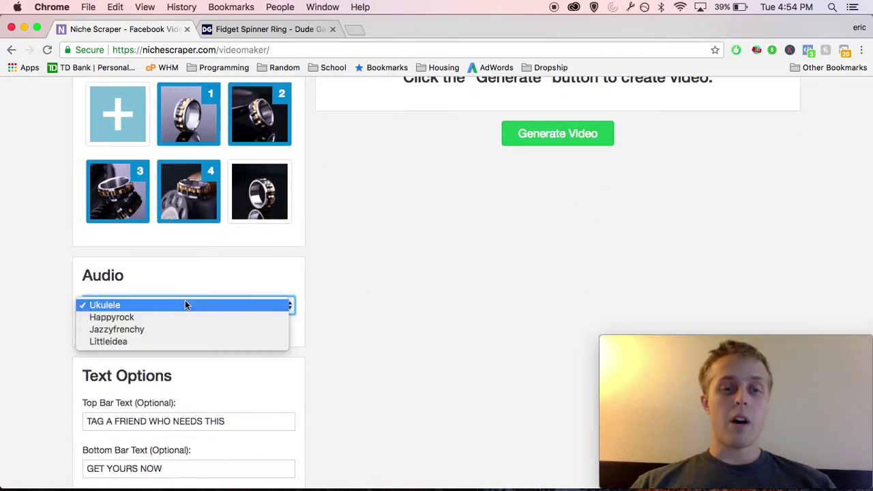
click(163, 318)
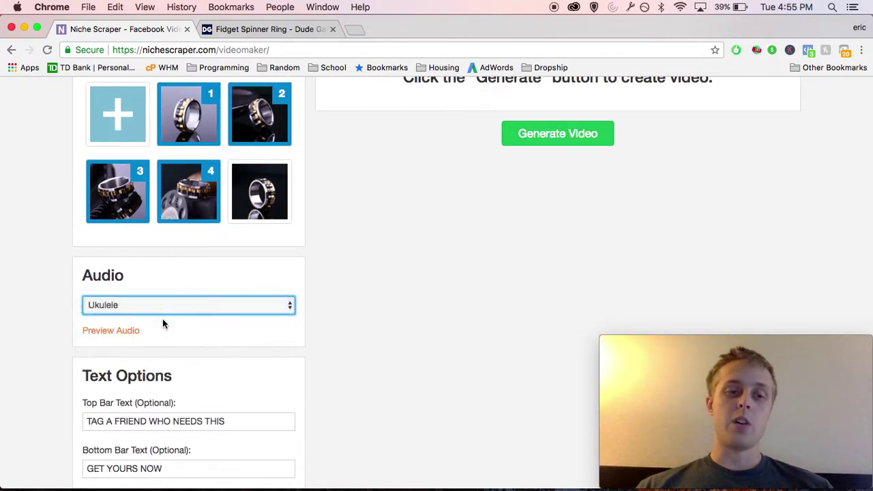
click(112, 333)
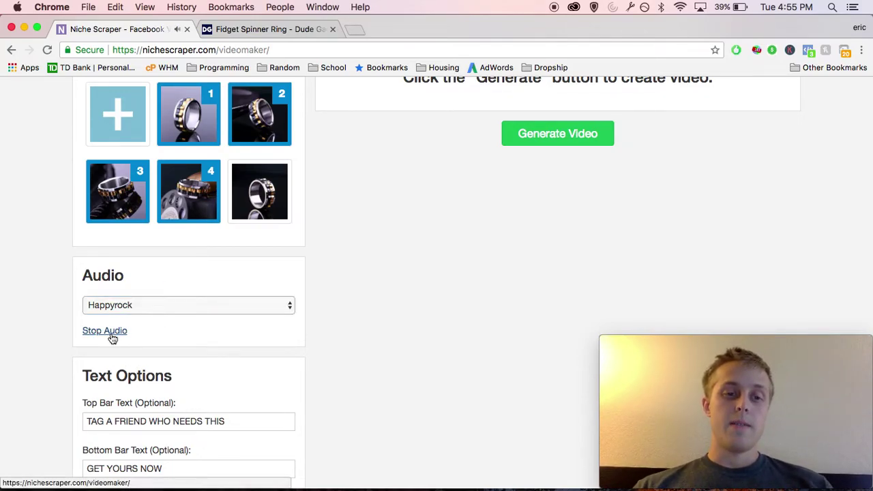
key(XF86AudioLowerVolume)
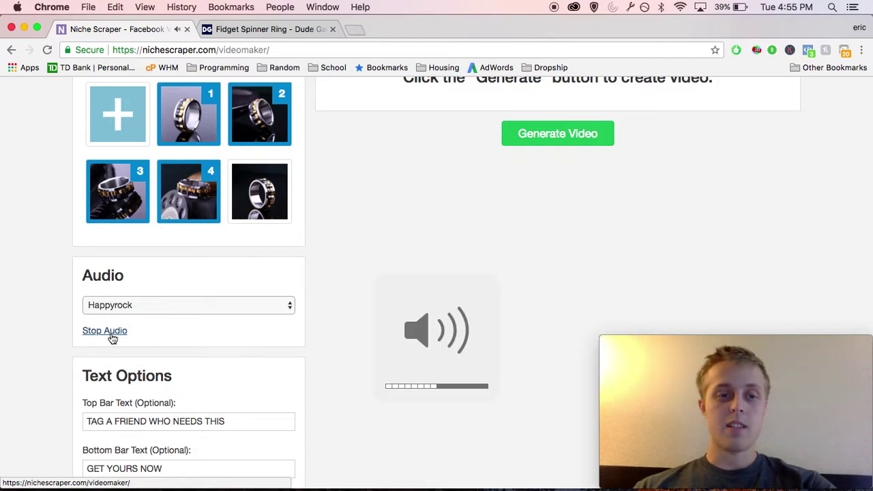
click(110, 332)
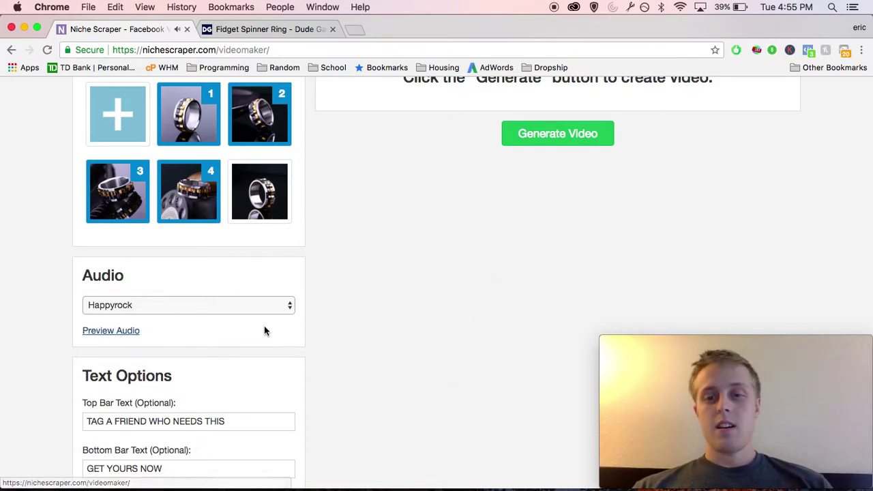
scroll(293, 345, down, 3)
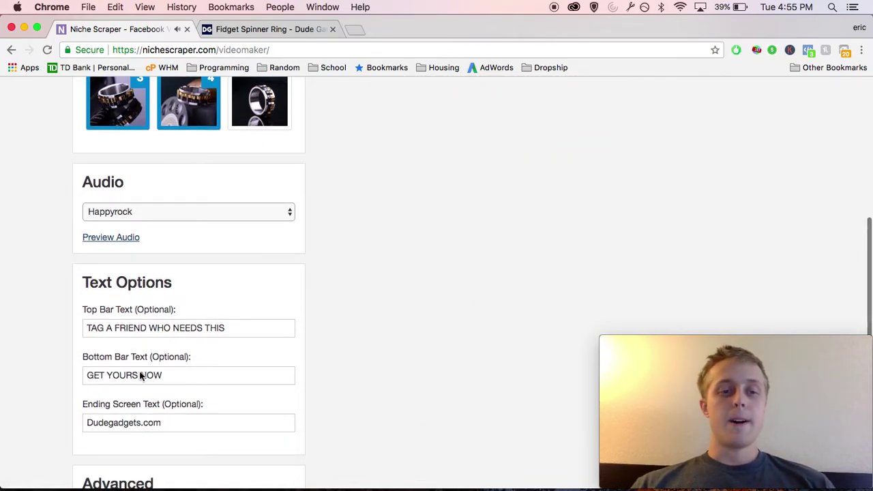
scroll(308, 412, down, 2)
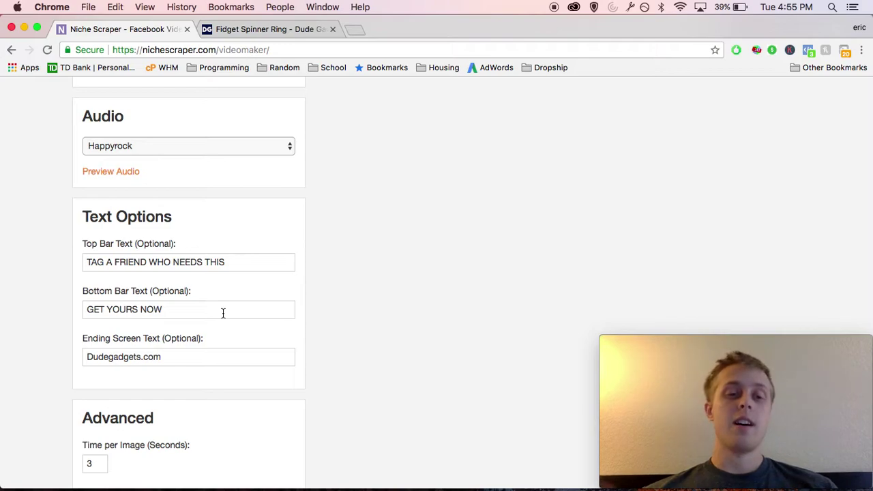
Delete '.com' so the ending screen text reads 'Dudegadgets'
drag(232, 262, 18, 201)
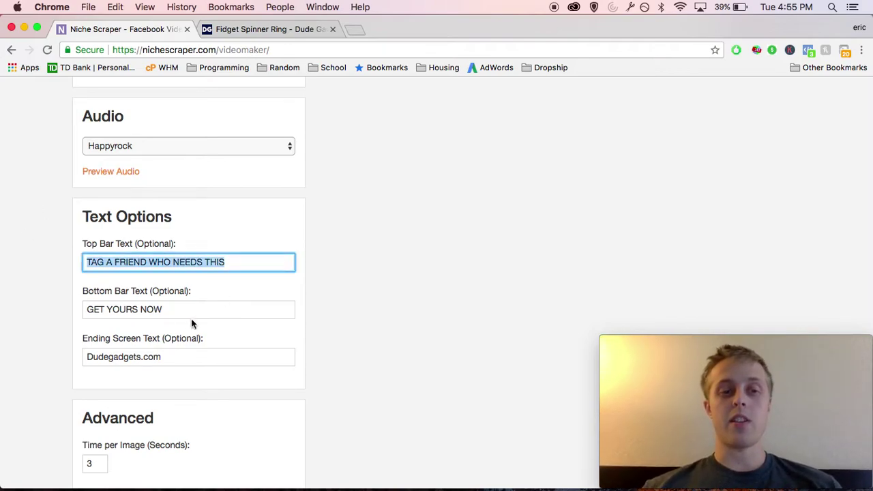
drag(180, 357, 66, 406)
scroll(67, 407, down, 1)
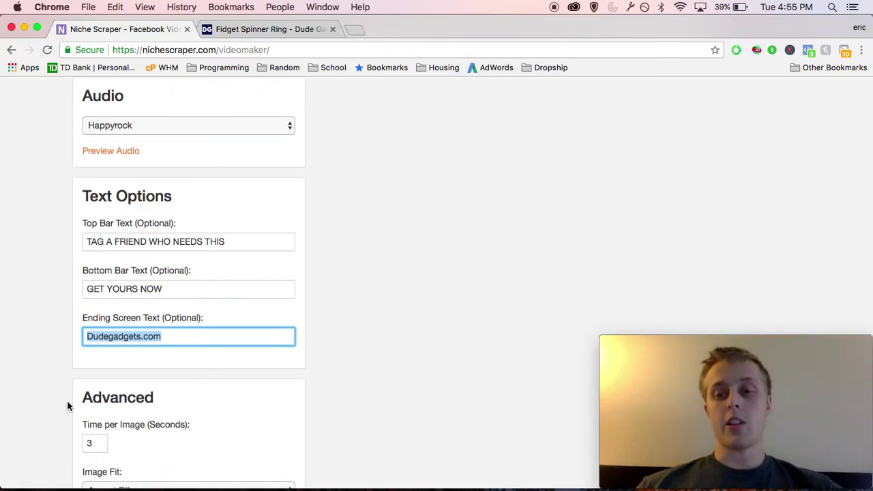
click(167, 339)
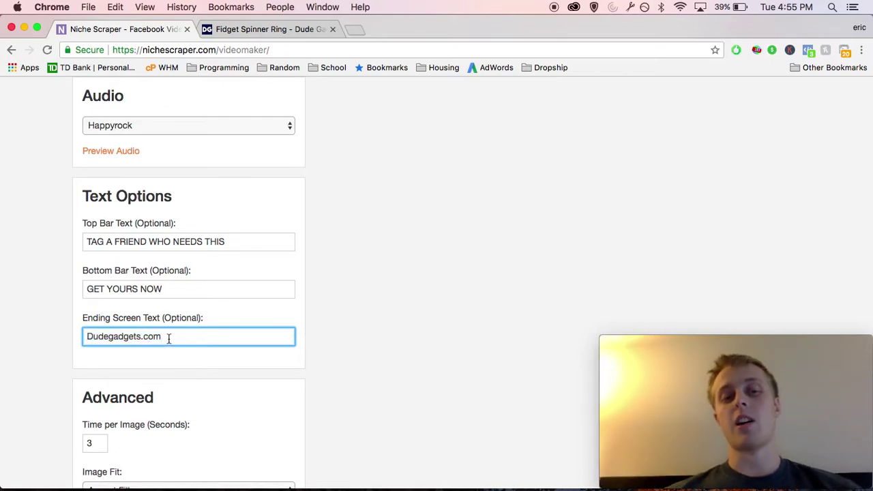
key(BackSpace)
key(BackSpace)
click(359, 310)
scroll(361, 311, down, 3)
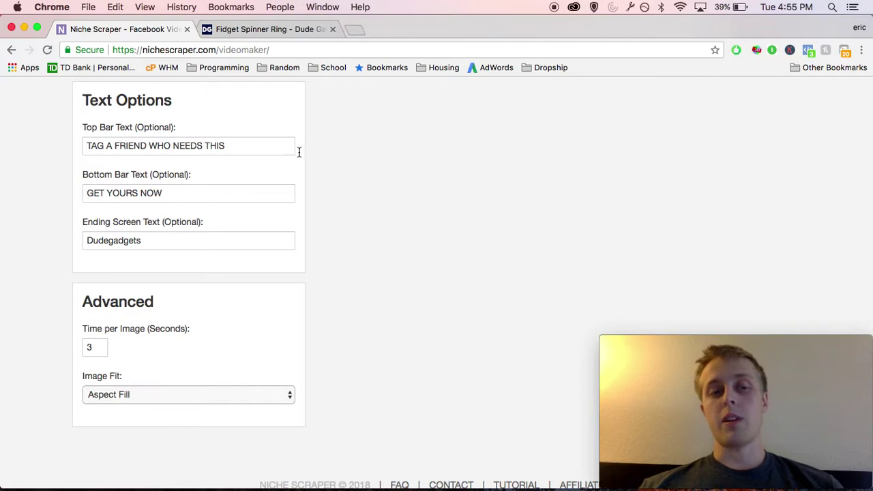
Leave the Image Fit option set to Aspect Fill
click(134, 388)
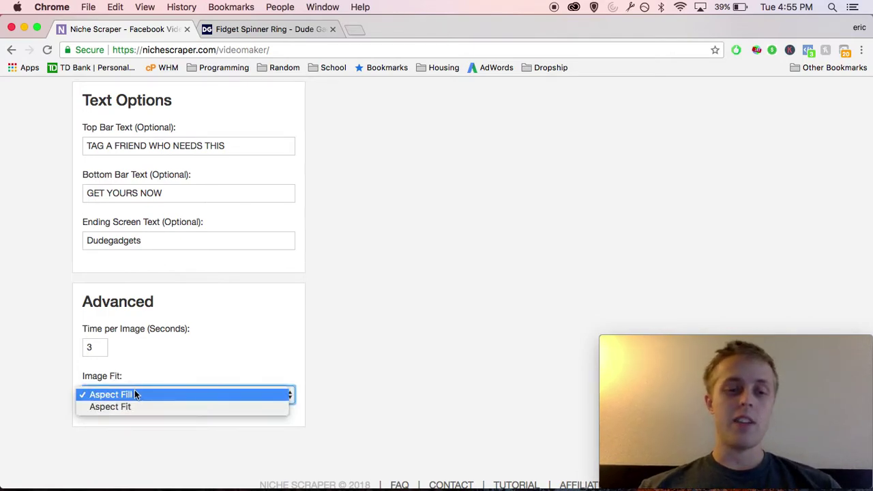
click(134, 390)
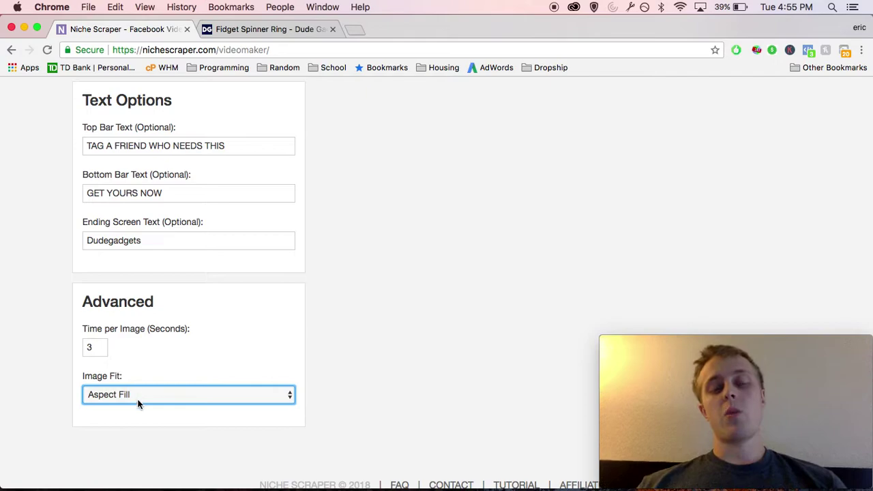
click(139, 401)
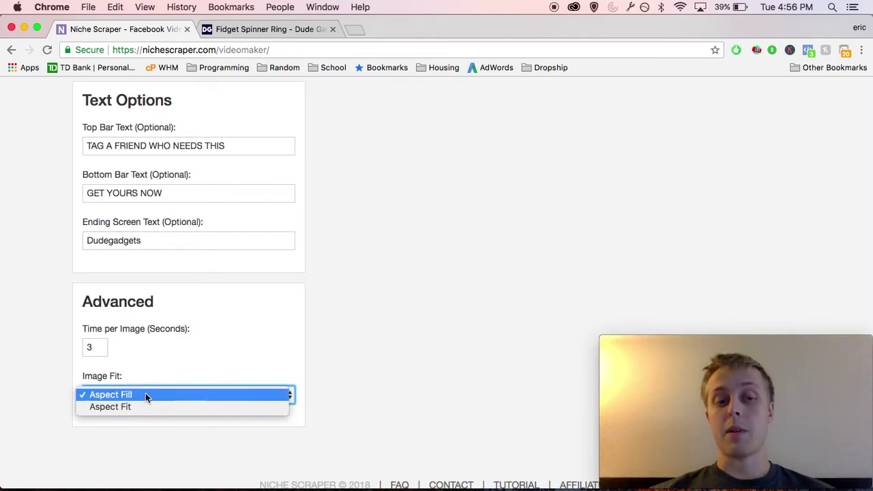
Confirm Aspect Fill as the image fit
click(145, 393)
scroll(325, 328, up, 10)
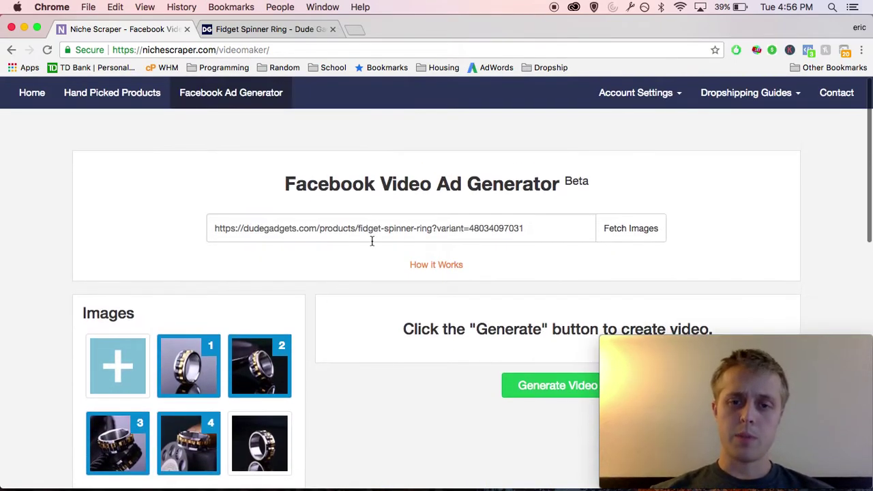
scroll(372, 240, down, 2)
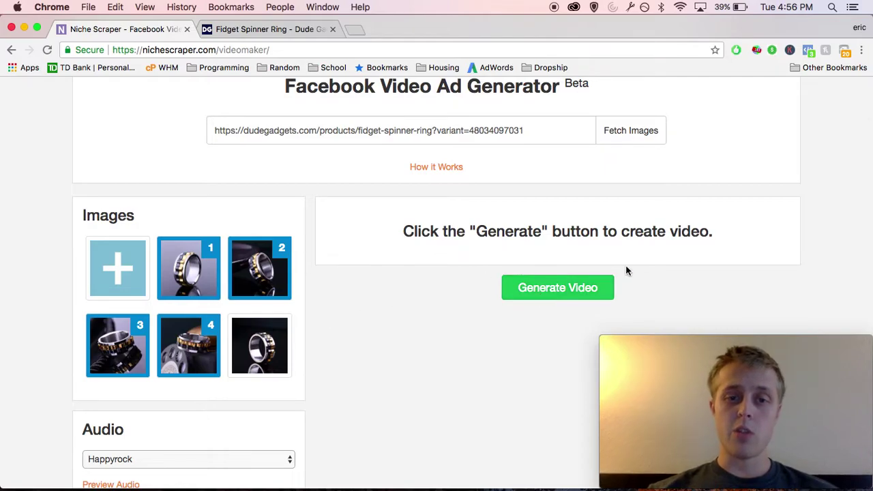
Generate the Fidget Spinner Ring video ad and wait for rendering to finish
click(557, 288)
scroll(555, 287, down, 3)
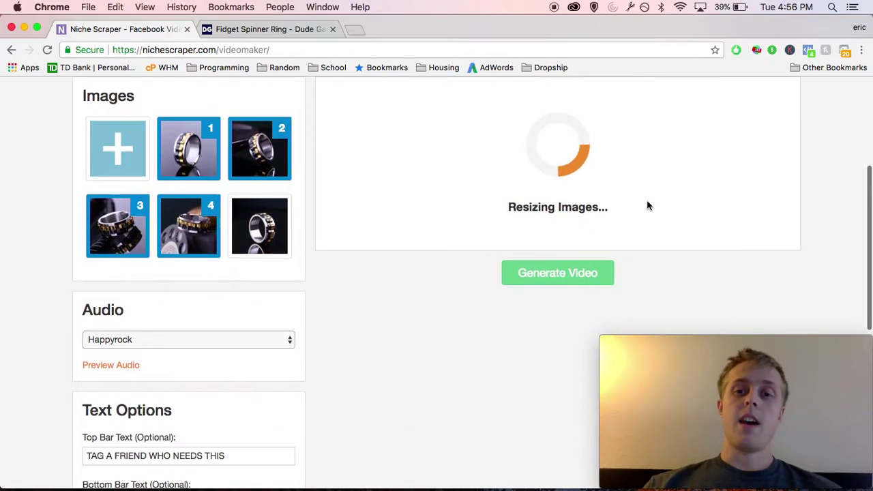
scroll(648, 206, up, 2)
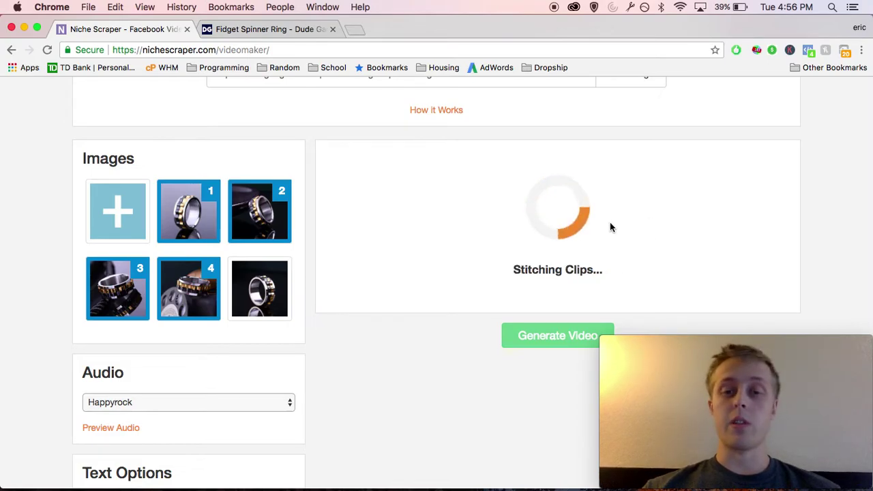
scroll(611, 227, up, 5)
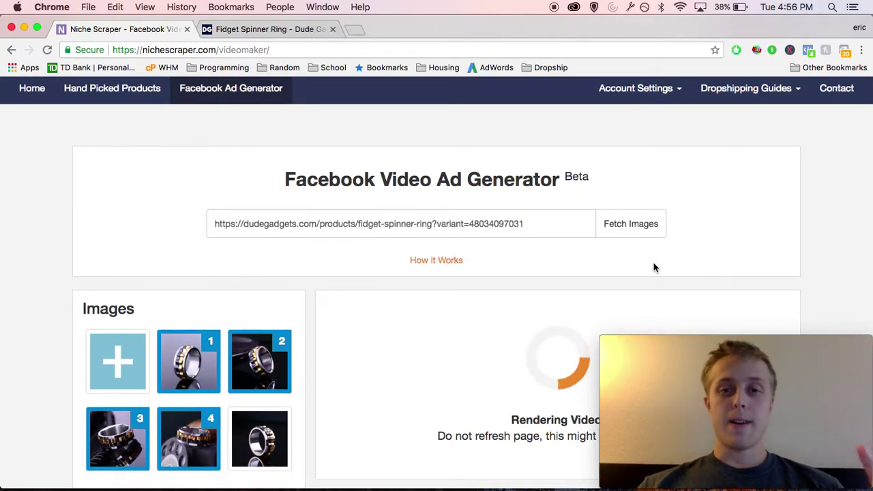
scroll(653, 267, up, 1)
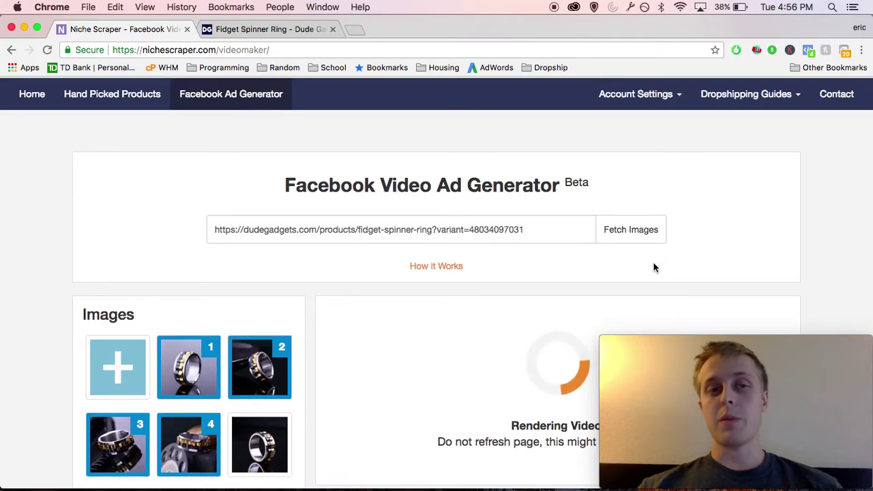
scroll(653, 268, down, 3)
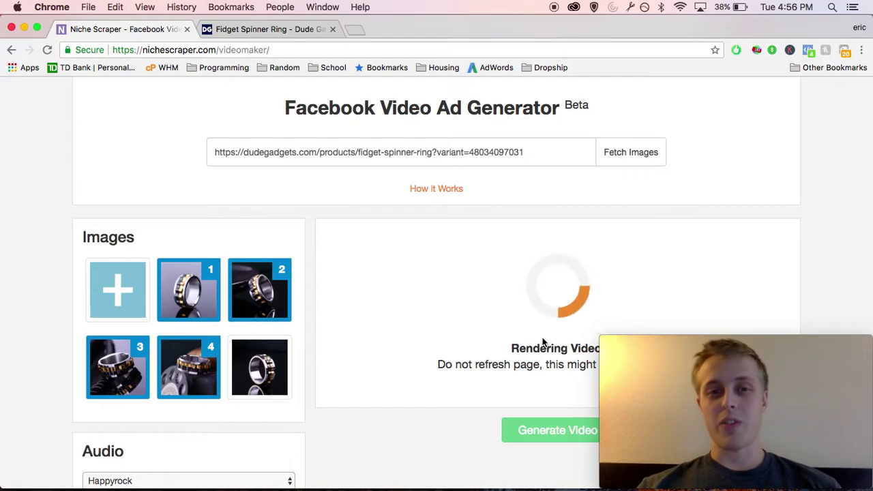
scroll(544, 343, up, 3)
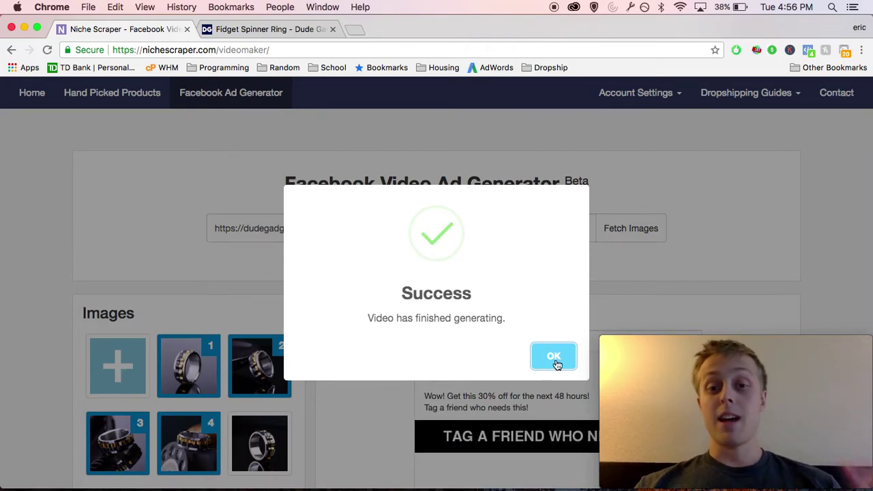
Dismiss the success notice and play the ad preview to its 0:17 SHOP NOW / DUDEGADGETS end
click(553, 357)
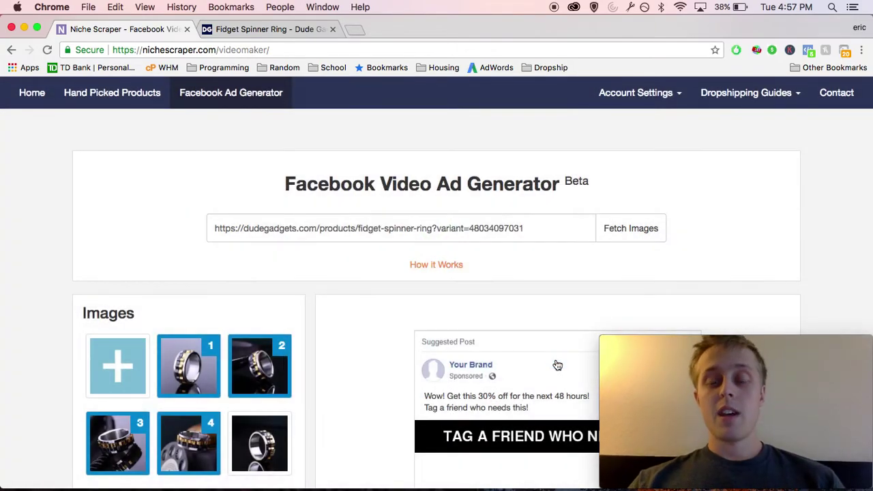
scroll(557, 365, down, 5)
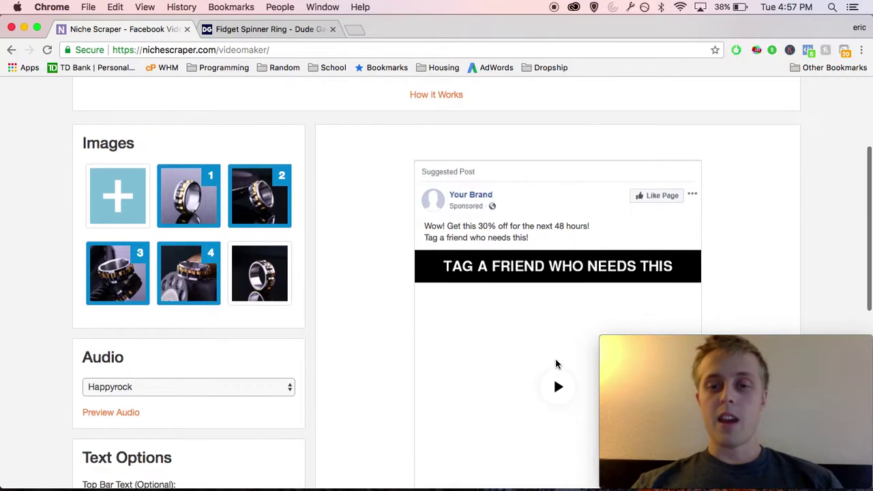
drag(687, 341, 152, 169)
click(378, 247)
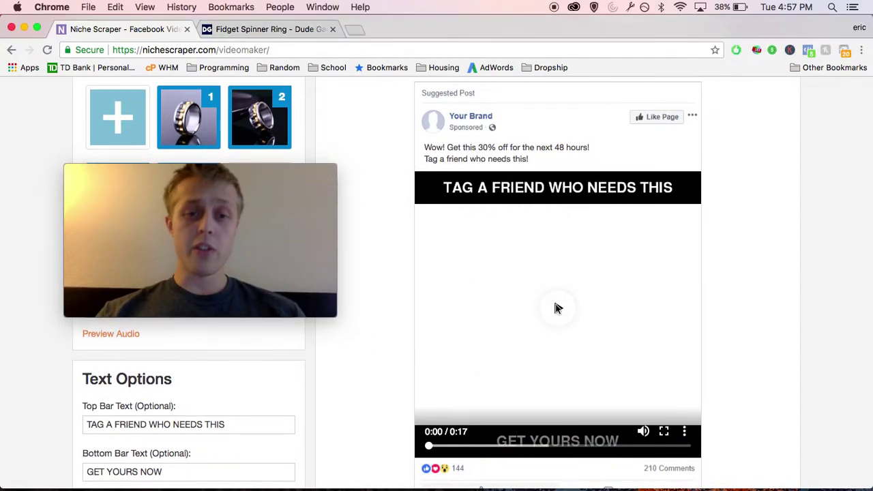
scroll(583, 315, down, 1)
scroll(583, 315, down, 1)
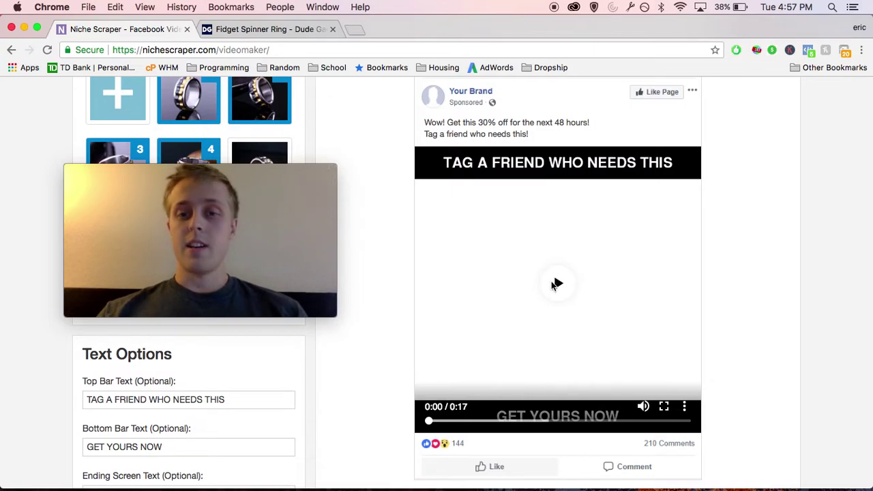
click(553, 282)
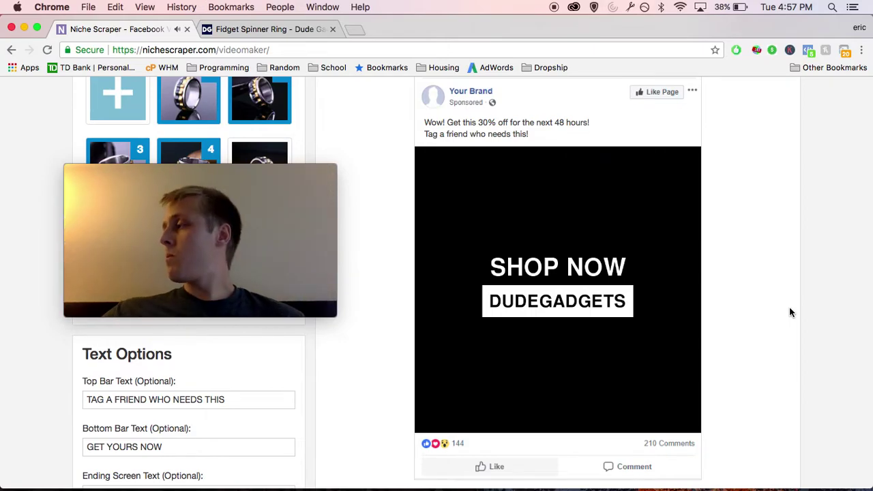
Scroll below the ad preview to the Download Video button
mouse_move(610, 319)
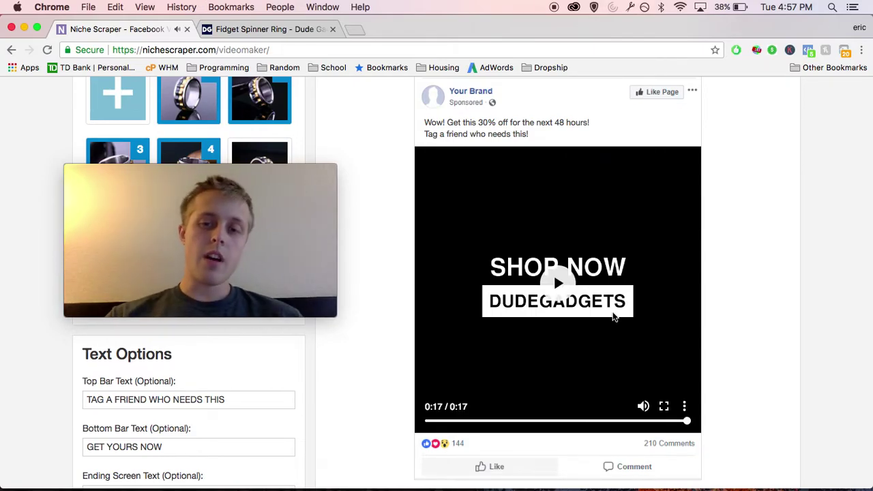
scroll(741, 308, down, 2)
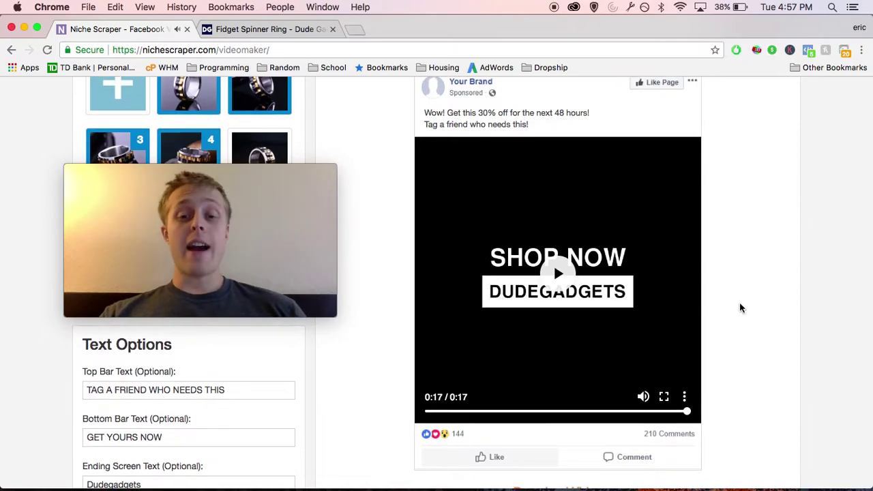
scroll(736, 311, down, 1)
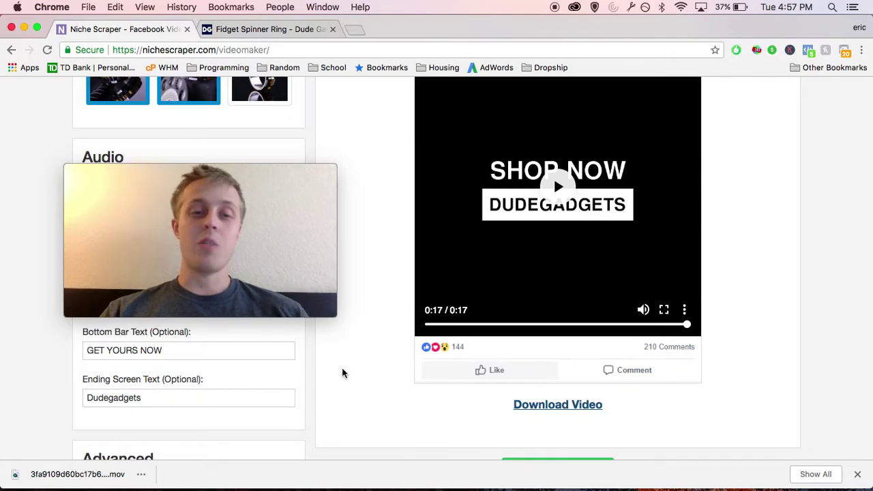
scroll(343, 373, up, 2)
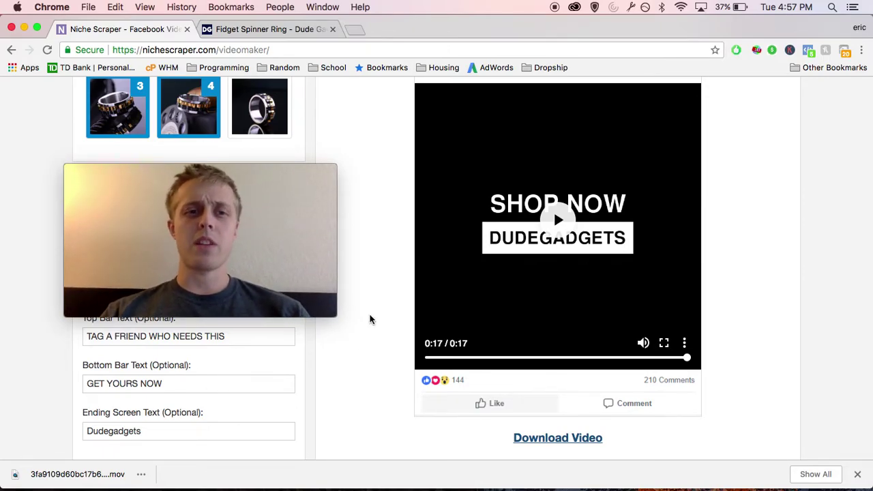
scroll(370, 319, up, 5)
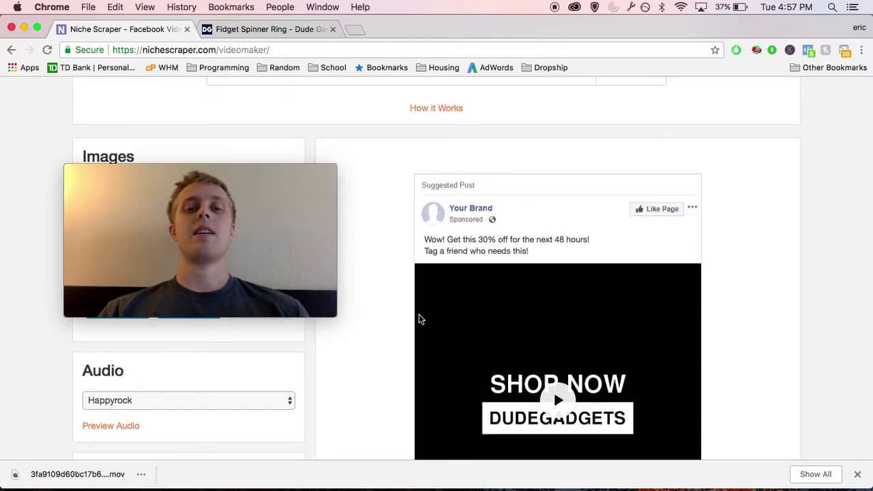
scroll(400, 343, down, 2)
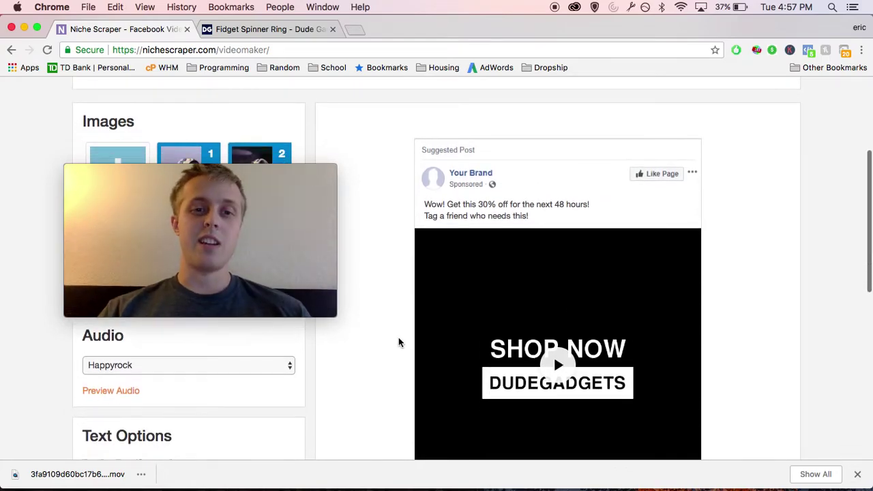
scroll(400, 342, down, 1)
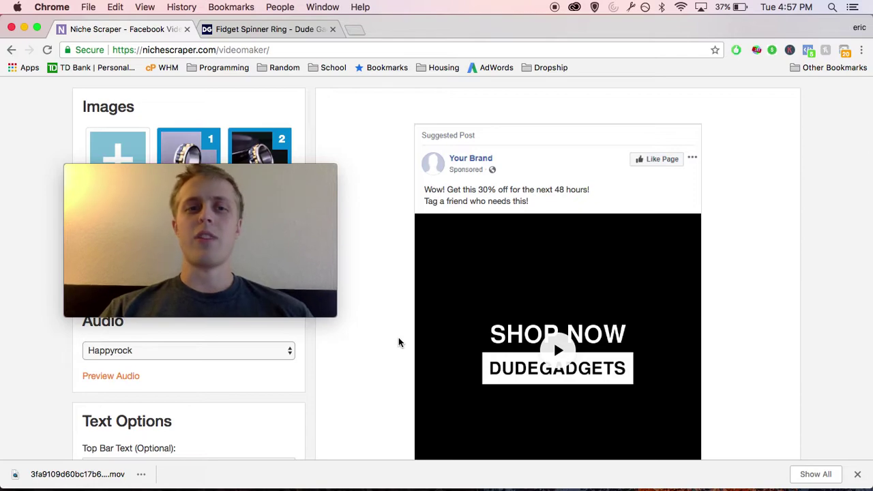
scroll(400, 342, down, 1)
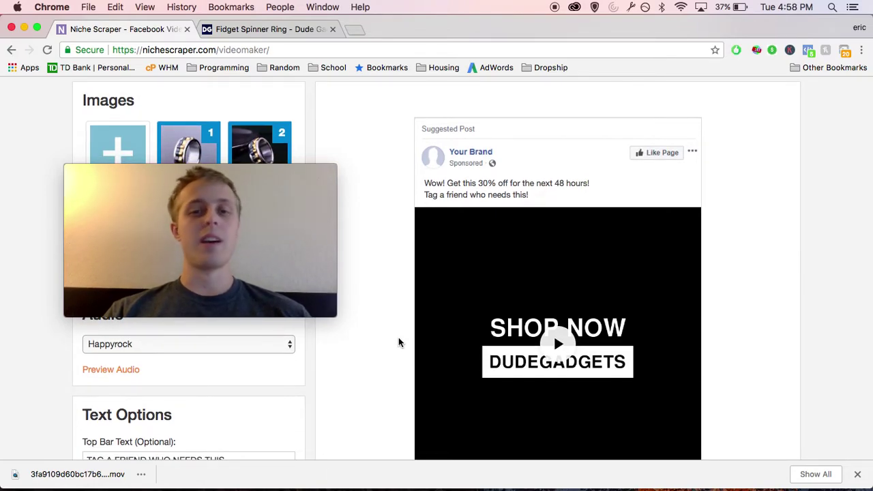
scroll(400, 342, down, 3)
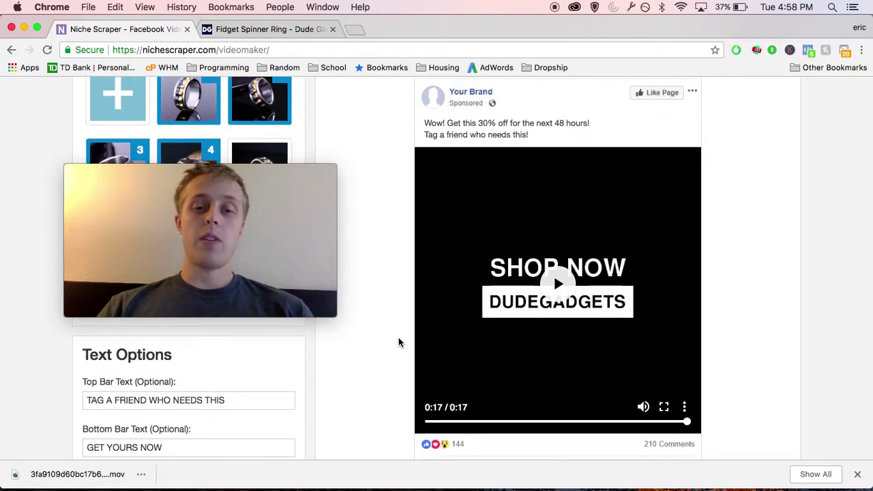
scroll(399, 343, up, 8)
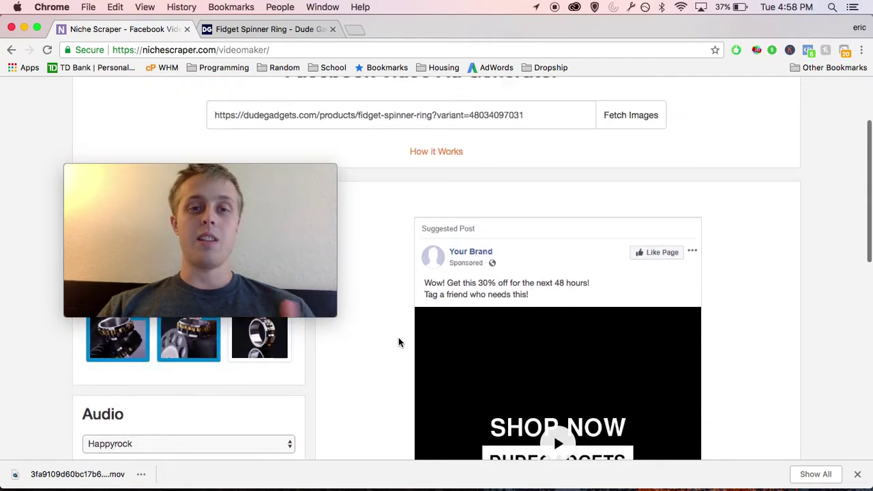
scroll(399, 342, up, 5)
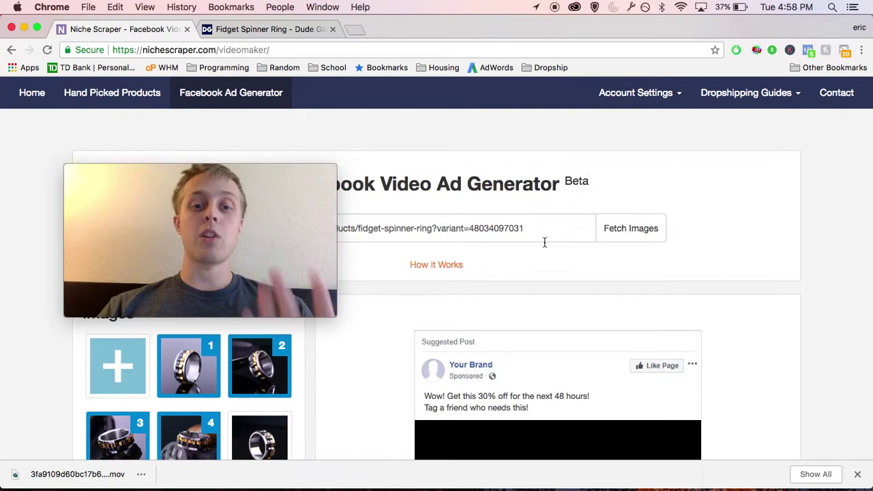
scroll(517, 289, down, 2)
scroll(518, 288, down, 1)
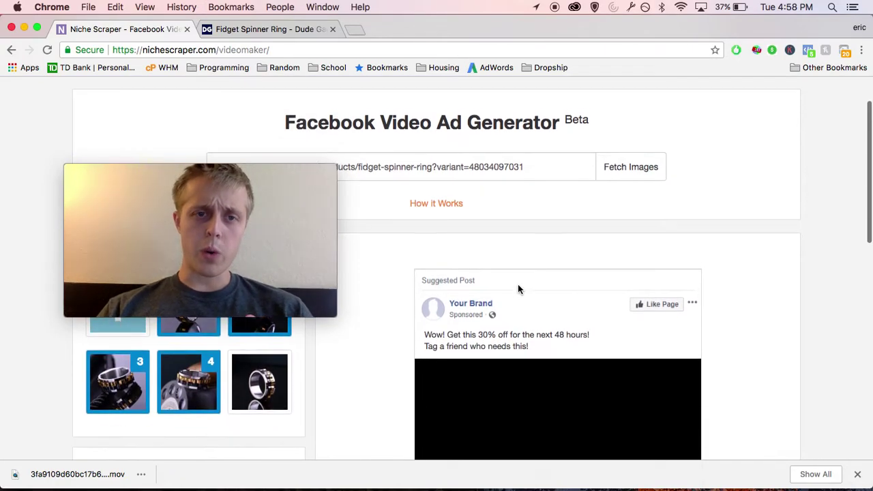
drag(304, 171, 718, 133)
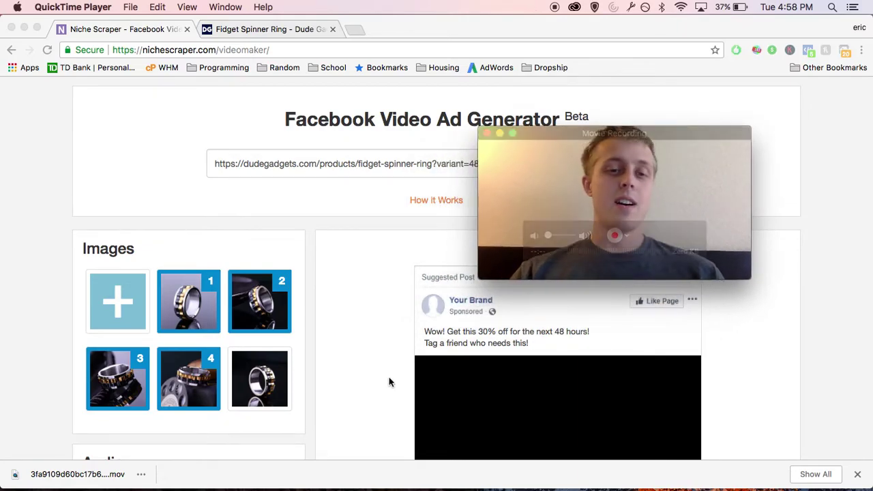
scroll(389, 382, down, 3)
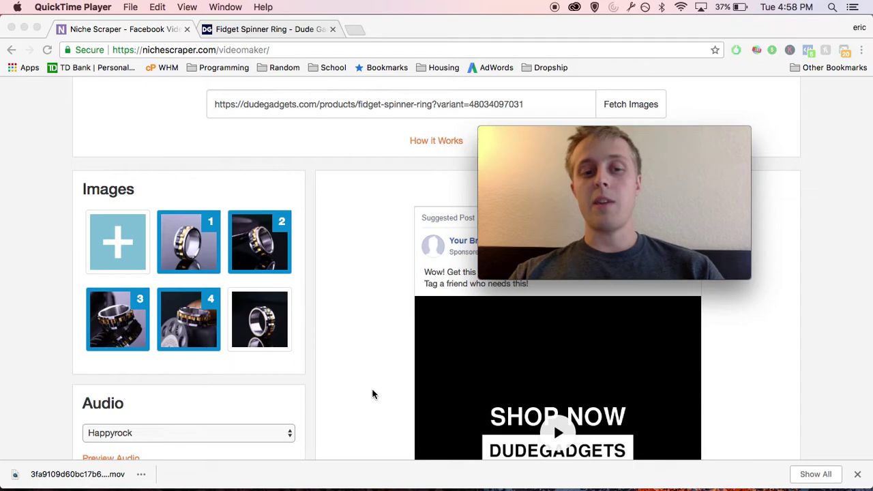
Rewind the ad preview to 0:00 and replay it from the start
scroll(373, 394, down, 5)
click(521, 446)
click(499, 447)
drag(498, 448, 442, 447)
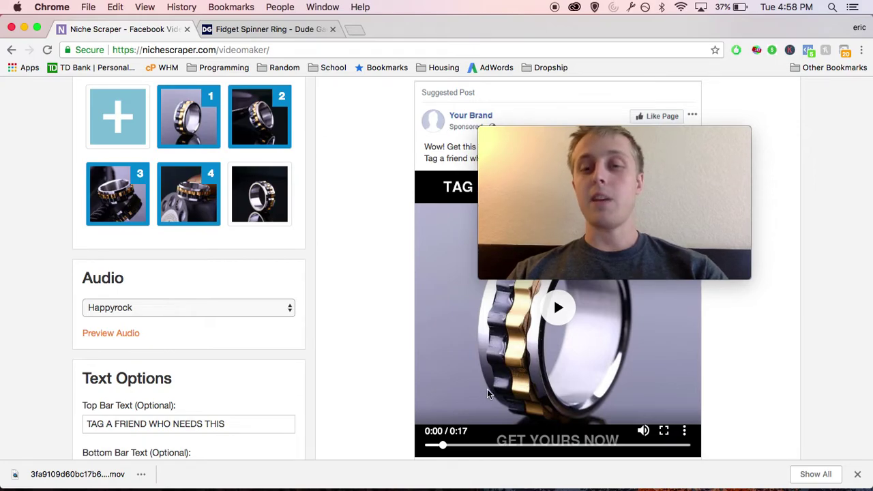
drag(448, 448, 493, 448)
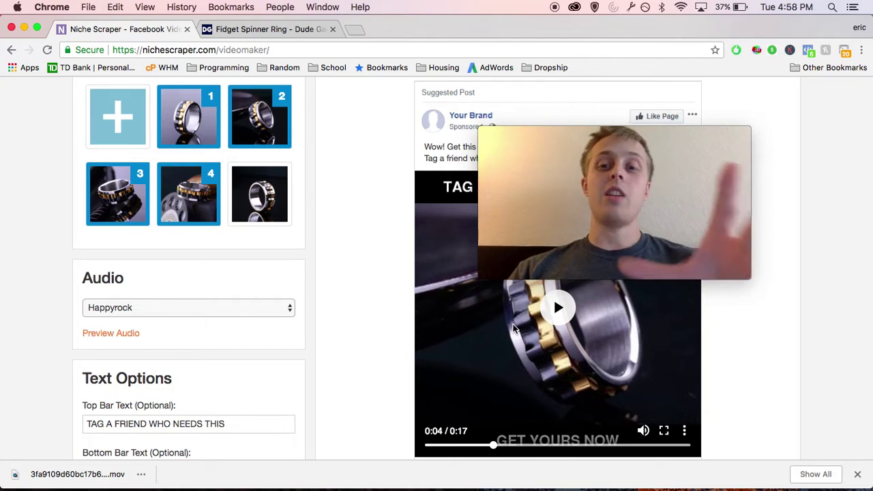
scroll(373, 338, down, 1)
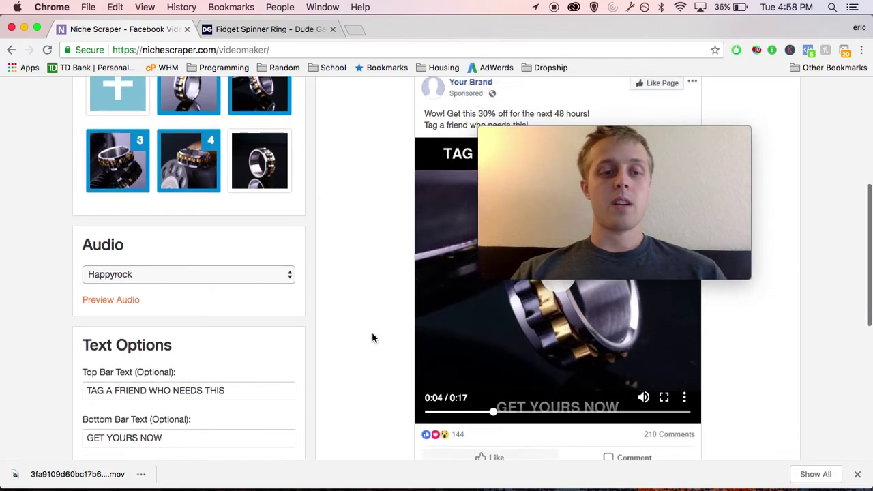
scroll(372, 338, down, 4)
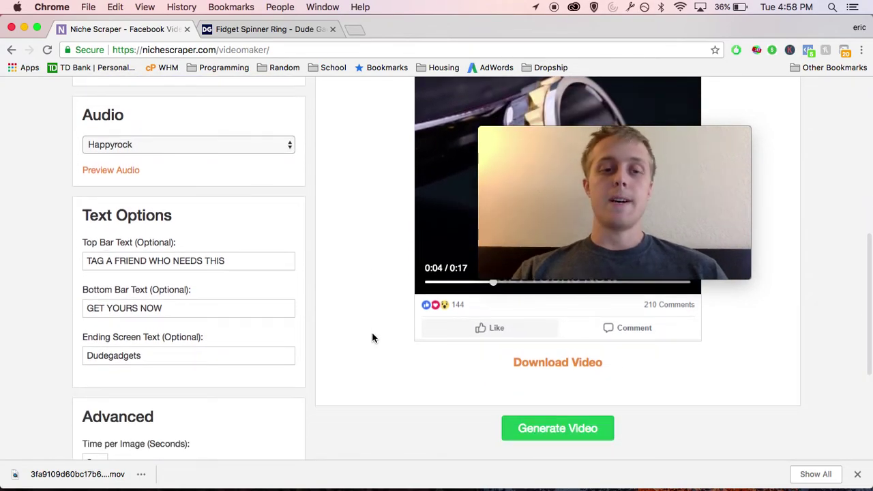
scroll(373, 336, up, 1)
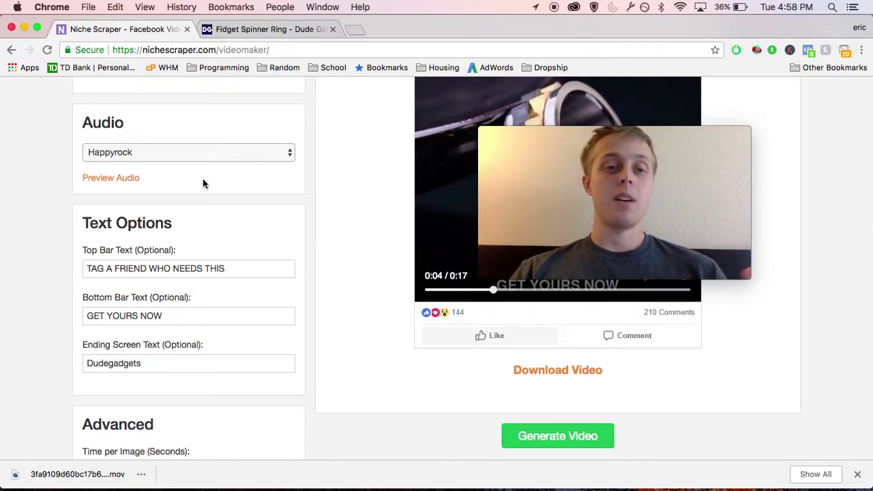
click(184, 156)
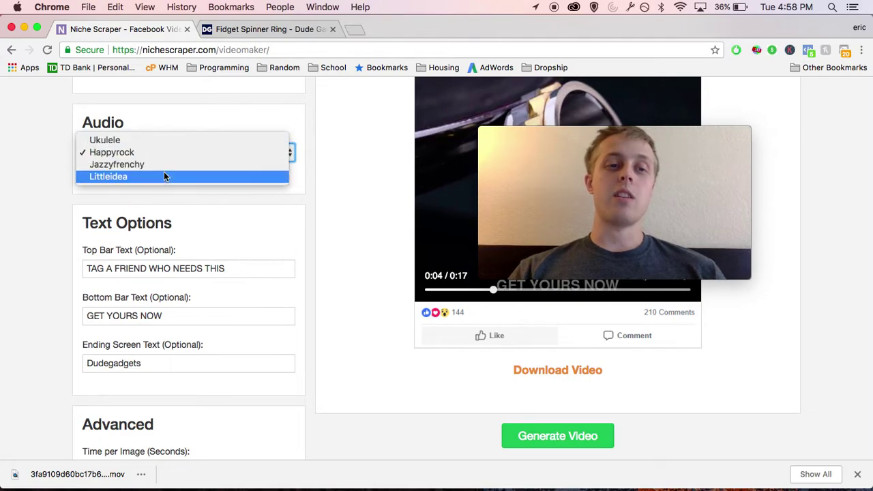
click(282, 299)
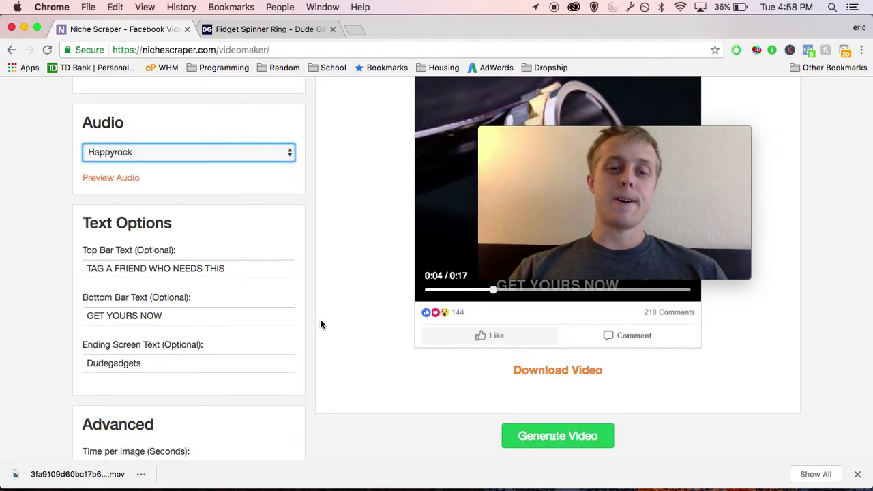
scroll(322, 326, up, 5)
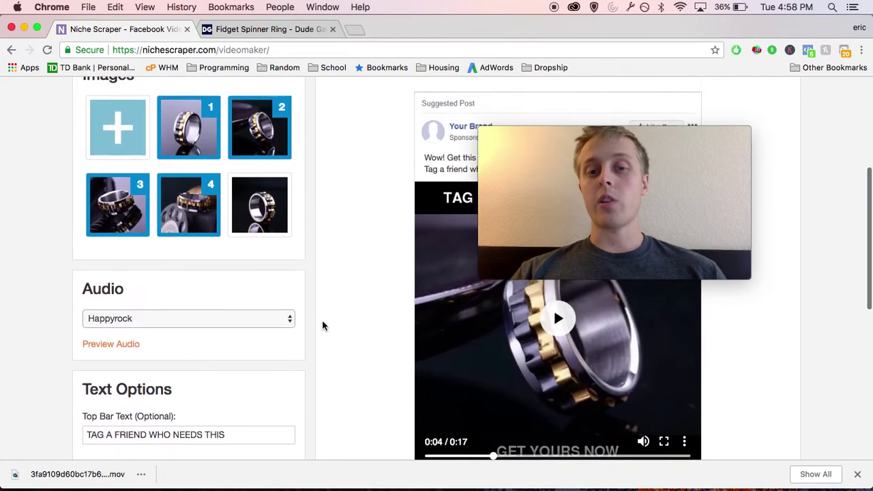
scroll(323, 325, down, 2)
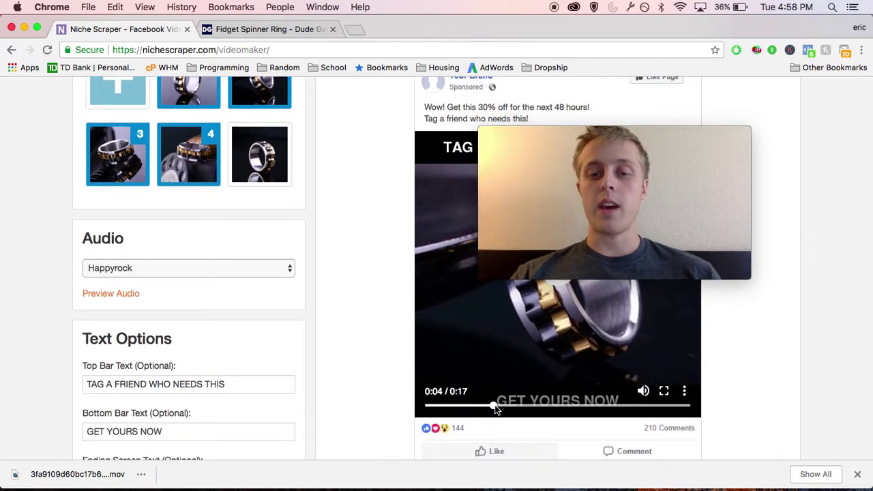
Skip the ad preview ahead to 0:13 to show the SHOP NOW / DUDEGADGETS end screen
drag(497, 408, 631, 408)
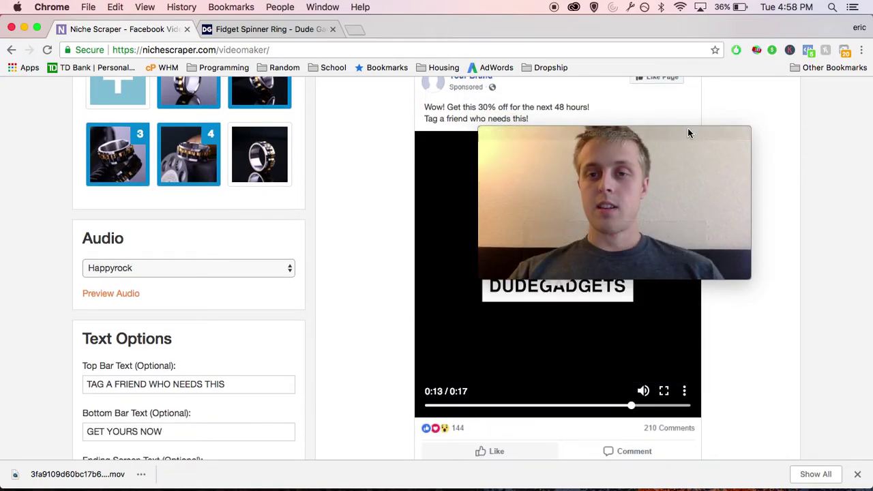
drag(687, 134, 332, 86)
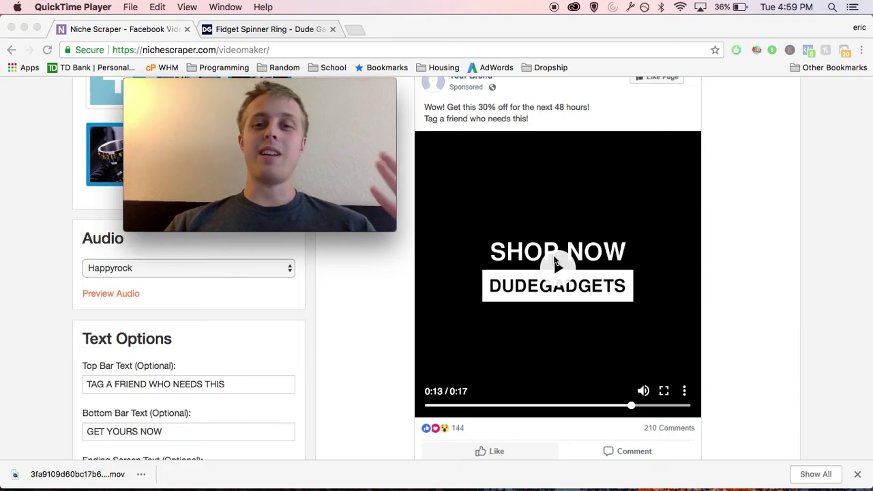
mouse_move(374, 166)
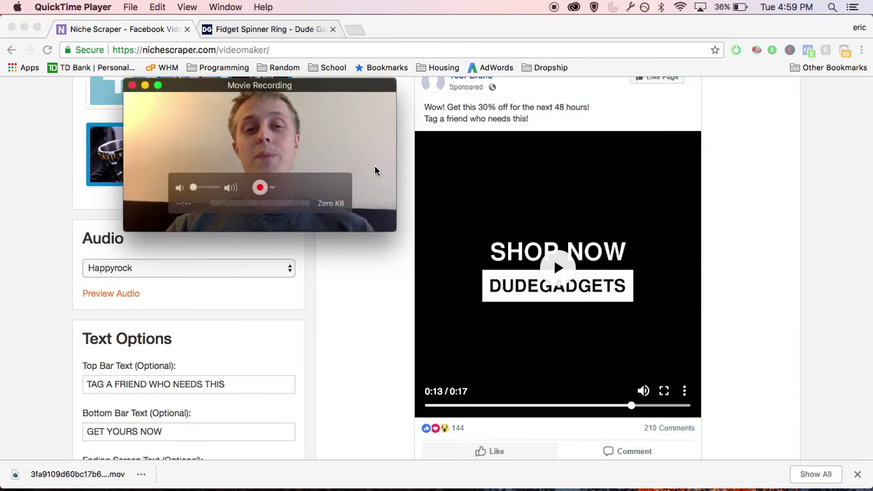